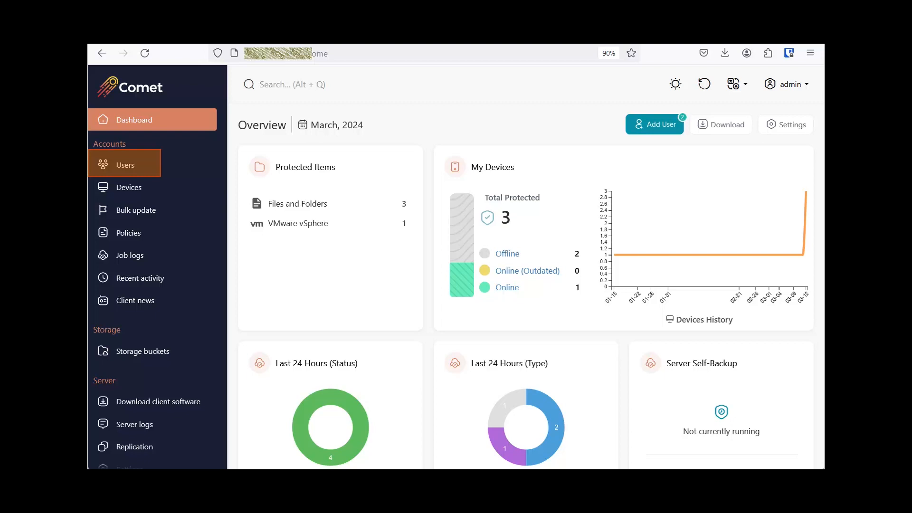
Open the Restore wizard for the online device of user hubble1.
{"action": "left_click", "coordinate": [125, 165]}
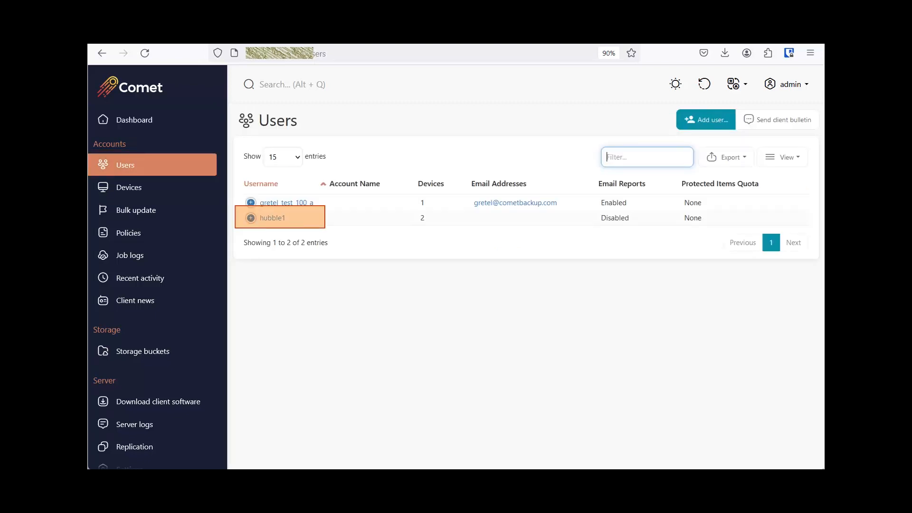
{"action": "left_click", "coordinate": [272, 218]}
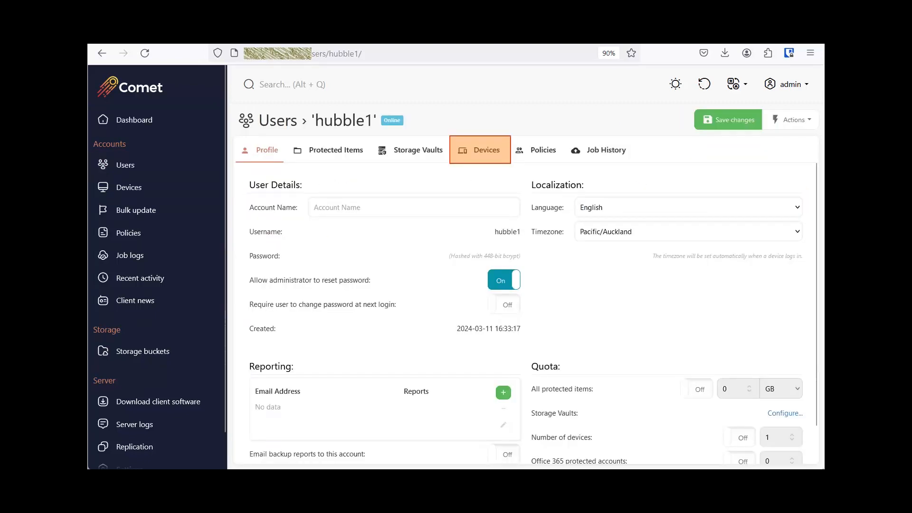
{"action": "left_click", "coordinate": [480, 150]}
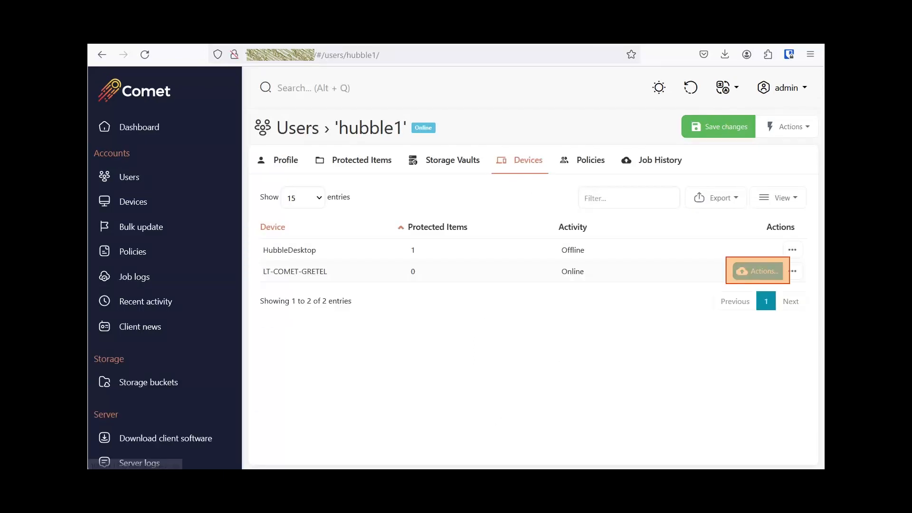
{"action": "left_click", "coordinate": [757, 271]}
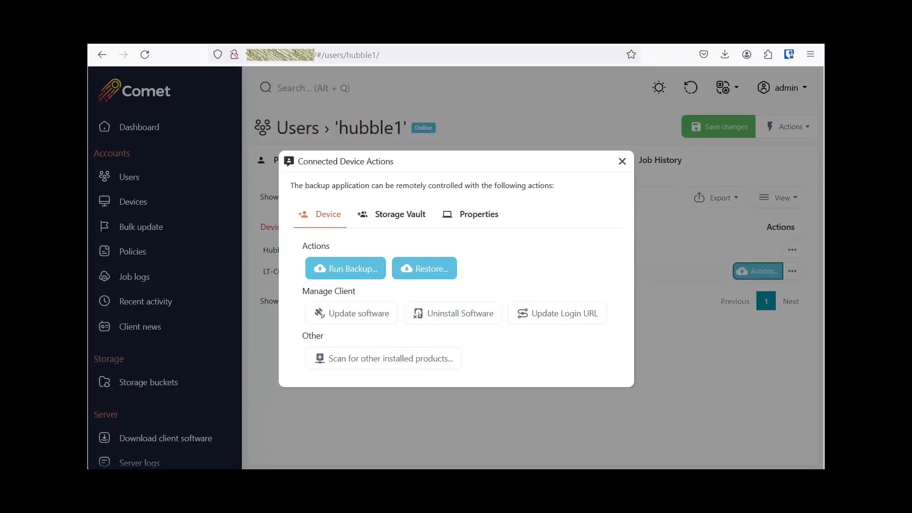
{"action": "left_click", "coordinate": [424, 268]}
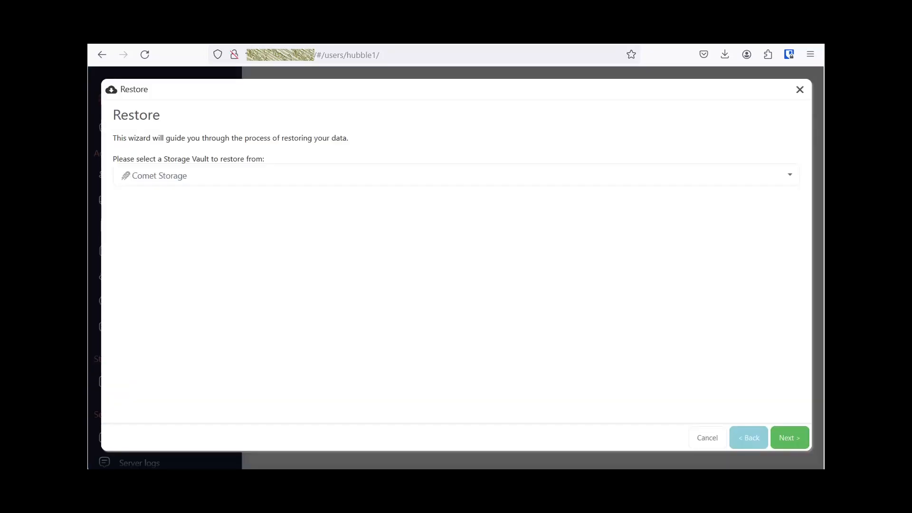
Choose Seed Load Vault as the Storage Vault to restore from and continue to the Protected Item selection.
{"action": "left_click", "coordinate": [456, 175]}
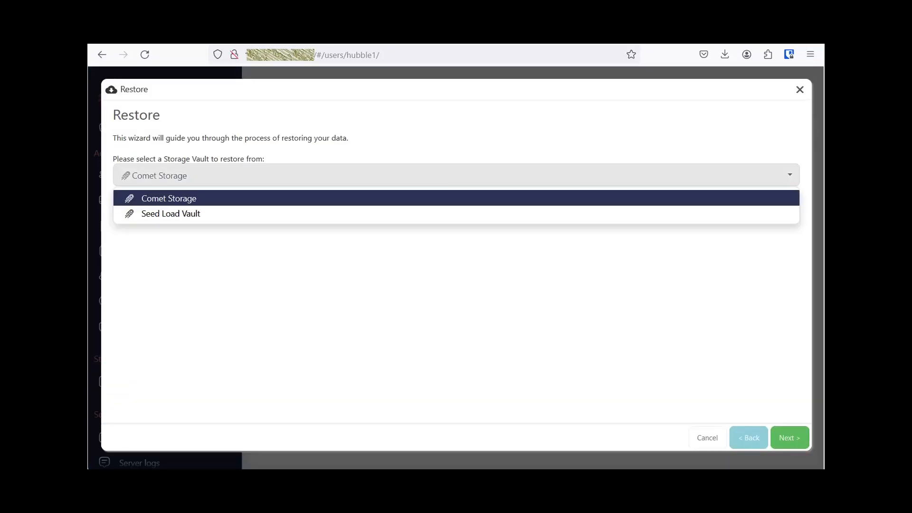
{"action": "left_click", "coordinate": [171, 213]}
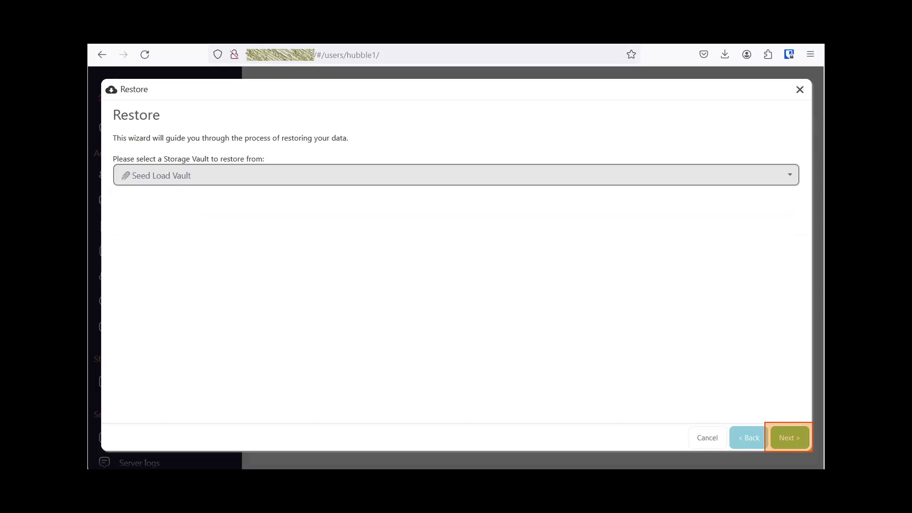
{"action": "left_click", "coordinate": [790, 437]}
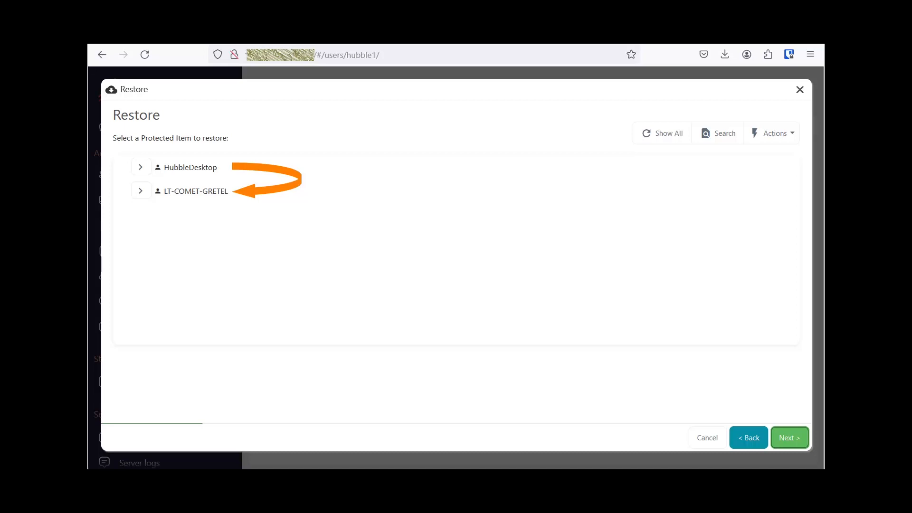
Select the Latest snapshot of ALL File and Folder under HubbleDesktop as the Protected Item to restore.
{"action": "left_click", "coordinate": [141, 167]}
{"action": "left_click", "coordinate": [147, 190]}
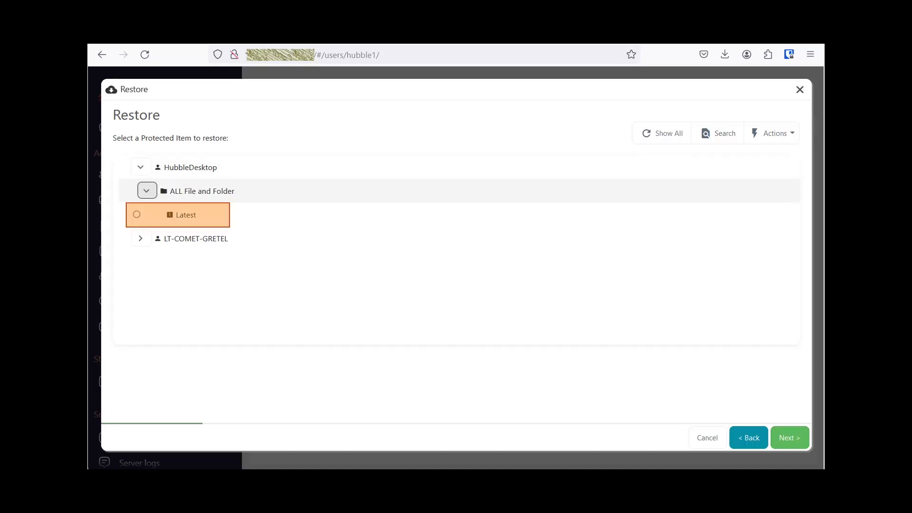
{"action": "left_click", "coordinate": [137, 214]}
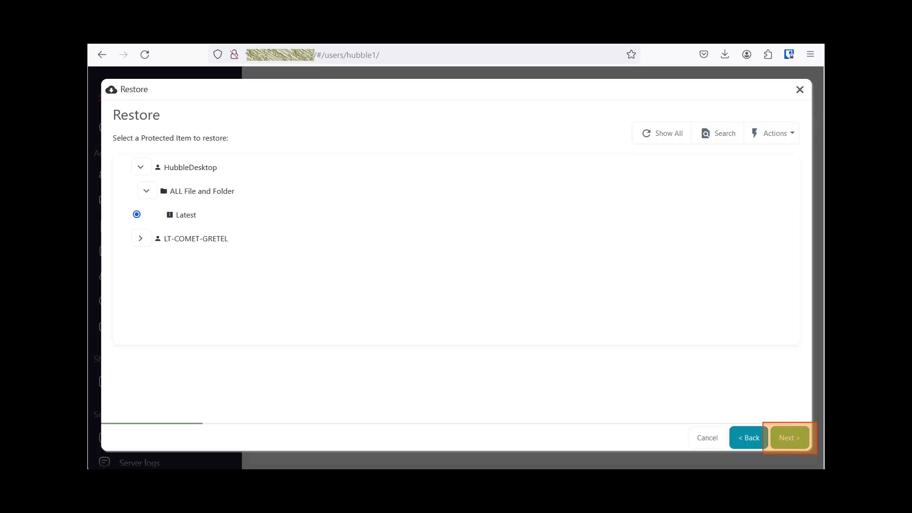
{"action": "left_click", "coordinate": [790, 437]}
Accept the item selection, set the output directory to D:\Restore and start restoring as Files and Folders.
{"action": "left_click", "coordinate": [789, 438]}
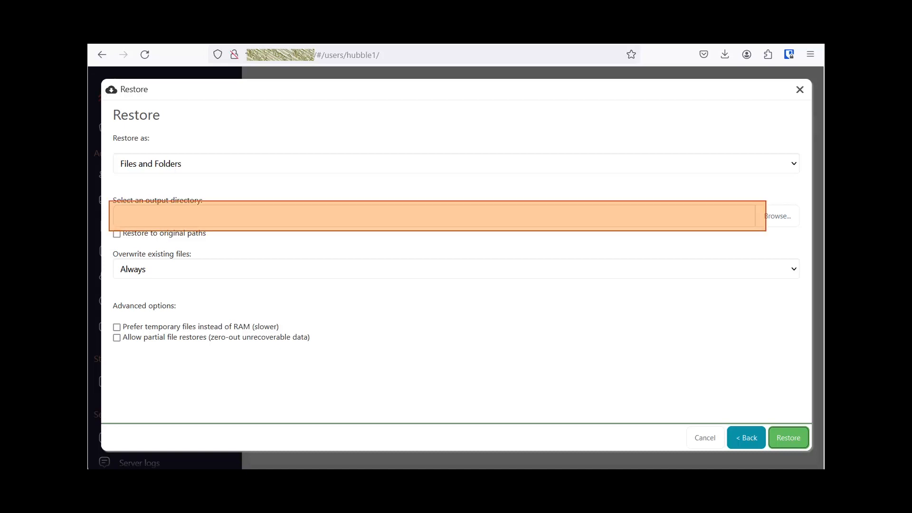
{"action": "type", "text": "D:\\Restore"}
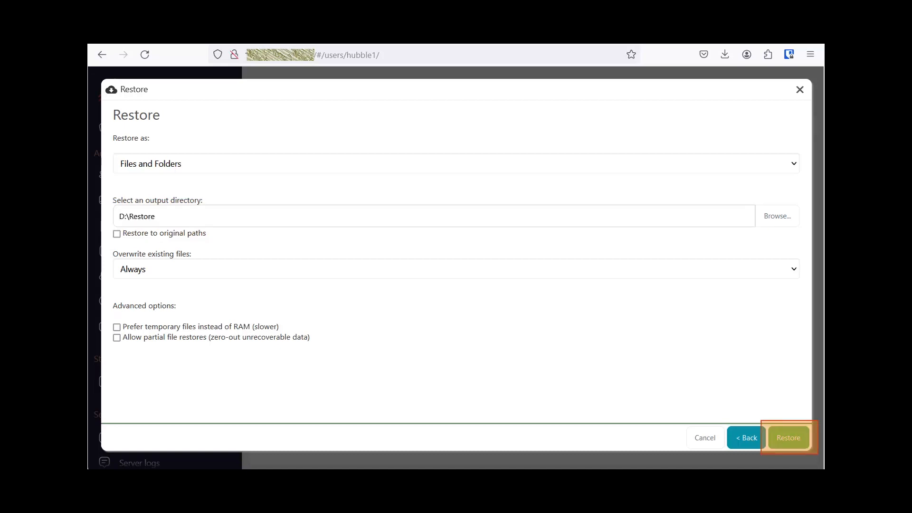
{"action": "left_click", "coordinate": [788, 437]}
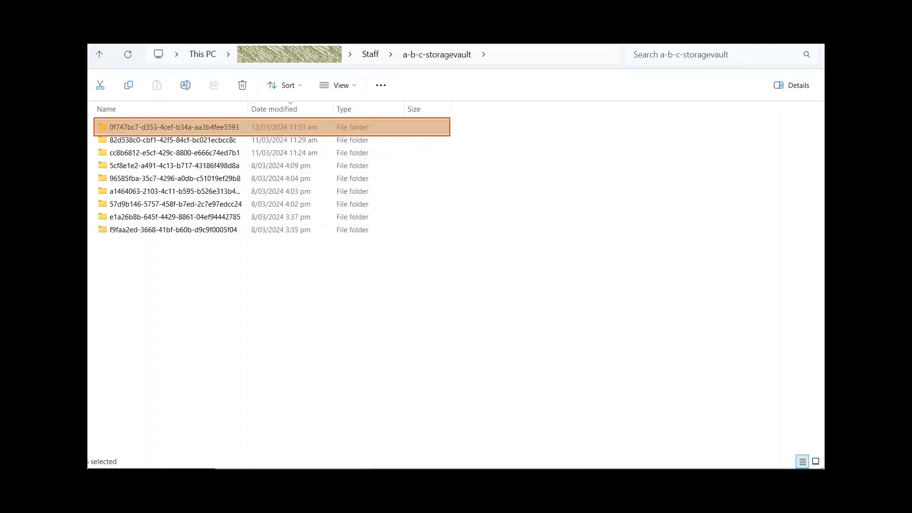
In File Explorer, copy all contents of the most recently modified folder in a-b-c-storagevault to D:\Restore on the USB drive.
{"action": "key", "text": "Return"}
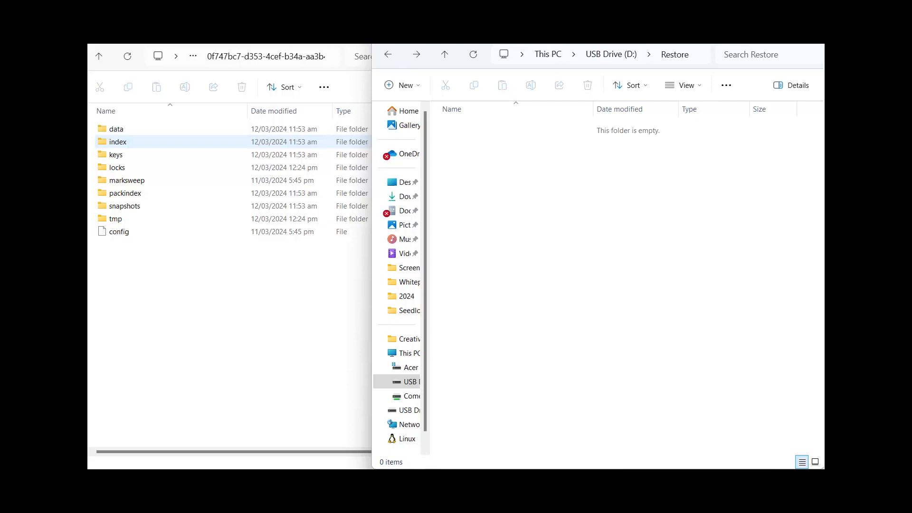
{"action": "key", "text": "ctrl+a"}
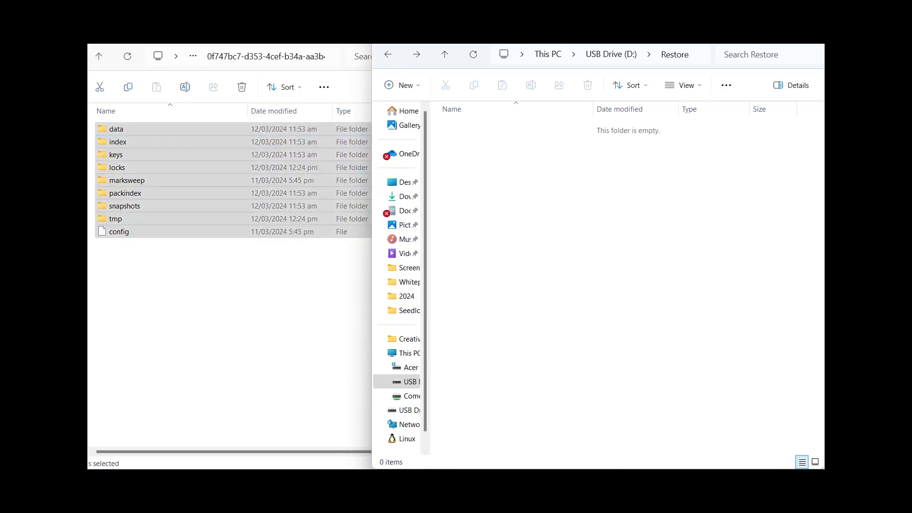
{"action": "left_click_drag", "start_coordinate": [124, 193], "coordinate": [497, 275]}
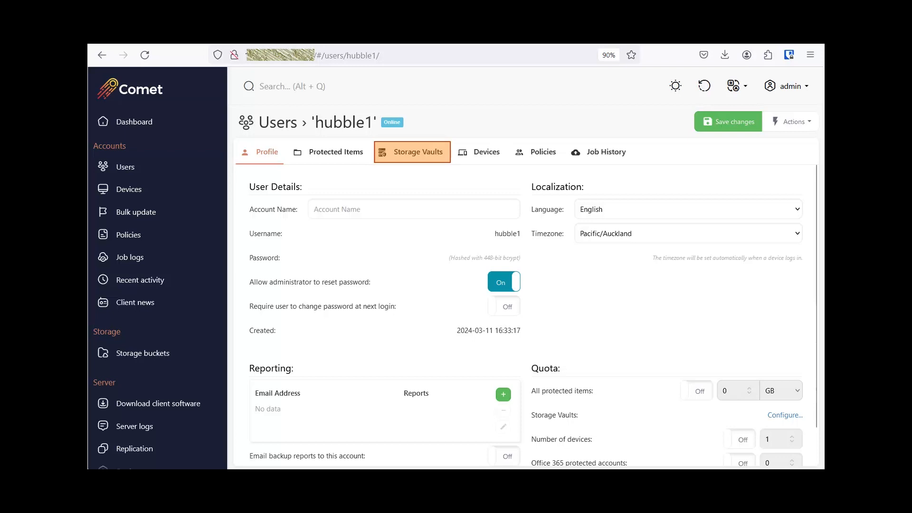
In the Comet web console, change the storage location type of hubble1's Seed Load Vault to Local Path.
{"action": "left_click", "coordinate": [412, 152]}
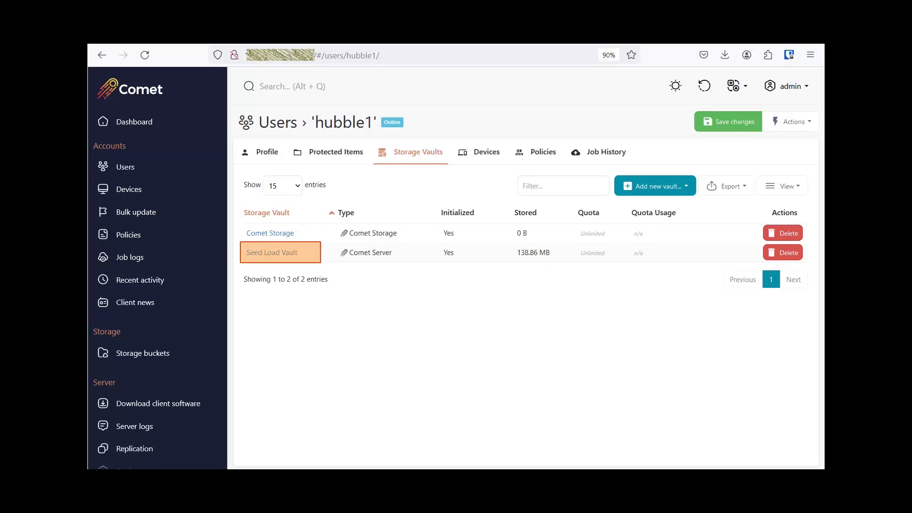
{"action": "left_click", "coordinate": [273, 252]}
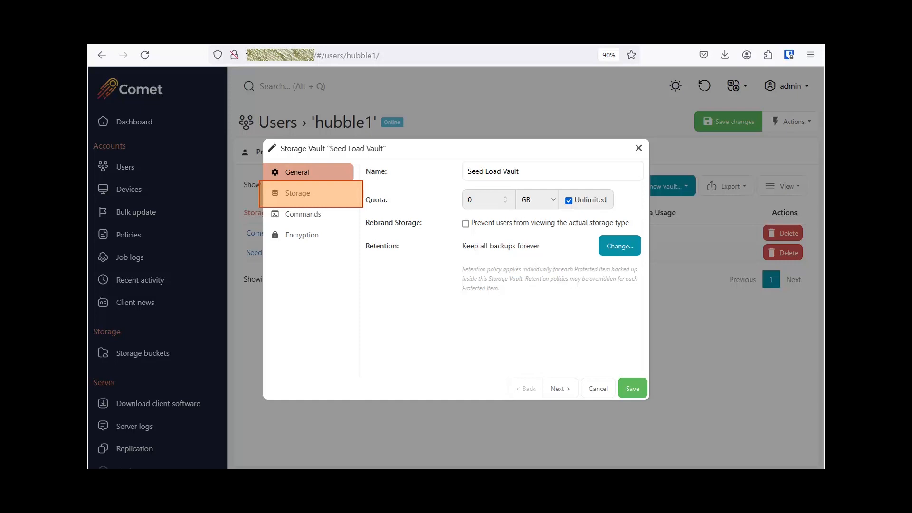
{"action": "left_click", "coordinate": [298, 193]}
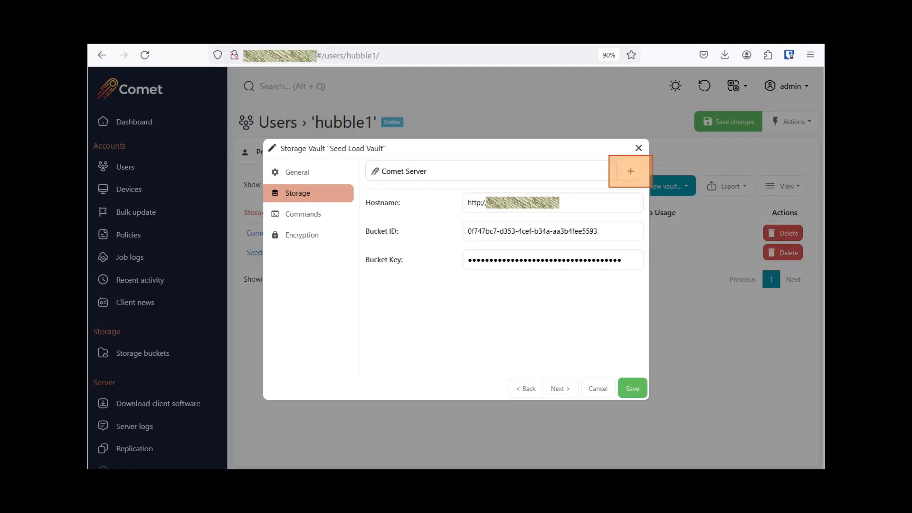
{"action": "left_click", "coordinate": [630, 171]}
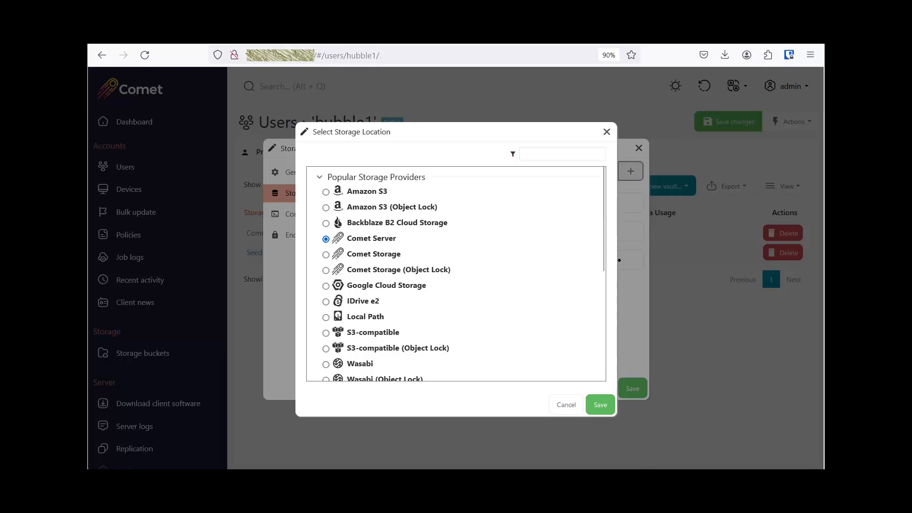
{"action": "left_click", "coordinate": [326, 317]}
{"action": "left_click", "coordinate": [600, 405]}
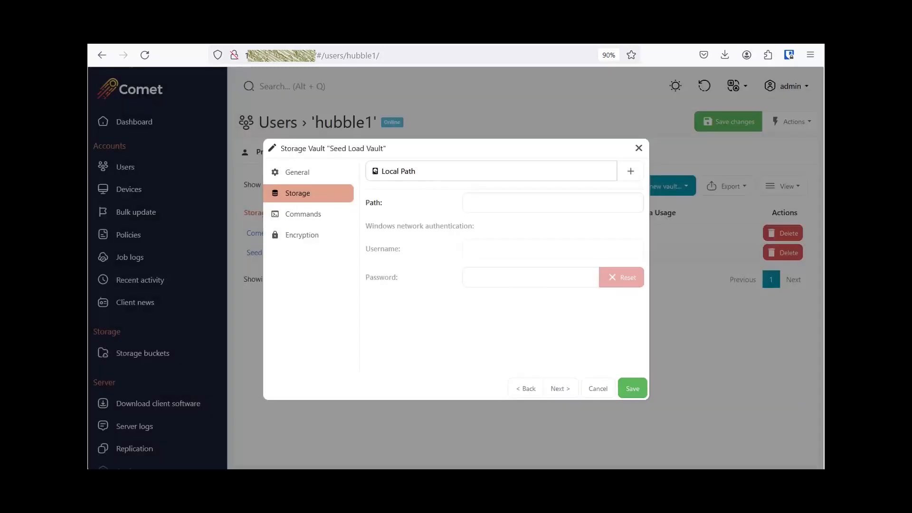
Set the Seed Load Vault's path to D:\Restore, then save the vault and the user's changes.
{"action": "type", "text": "D:\\Restore"}
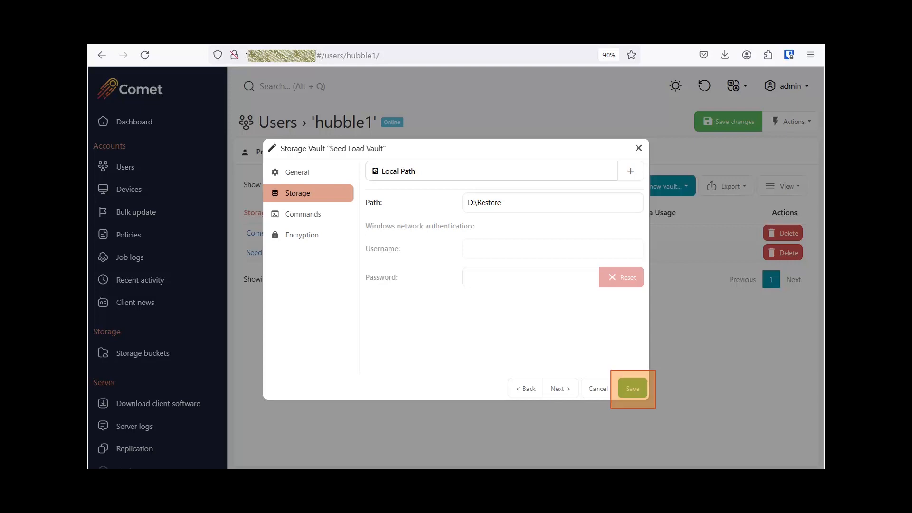
{"action": "left_click", "coordinate": [632, 388]}
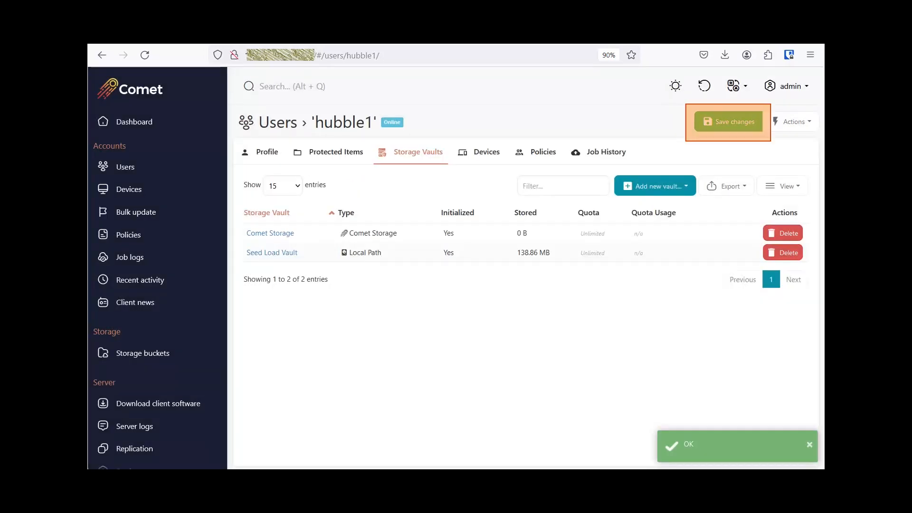
{"action": "left_click", "coordinate": [728, 122]}
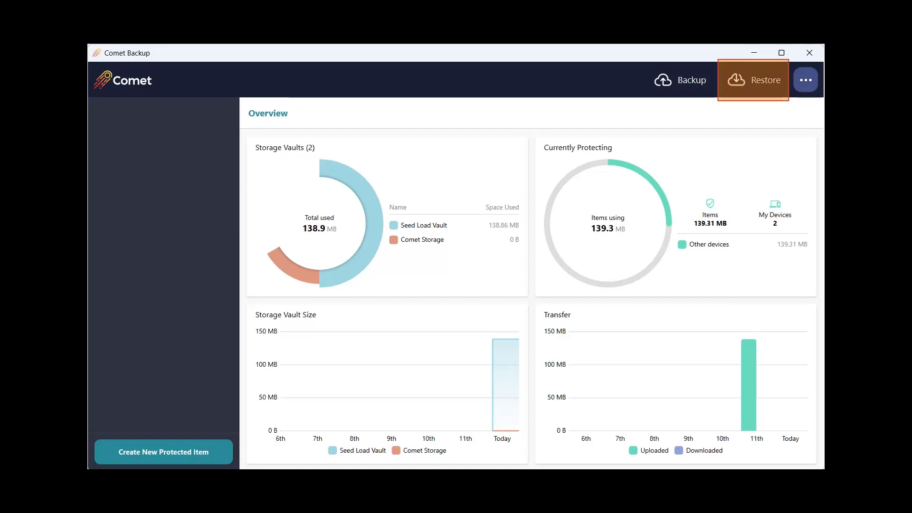
In the Comet Backup desktop client, start a restore from Seed Load Vault and show items from other devices.
{"action": "left_click", "coordinate": [753, 80]}
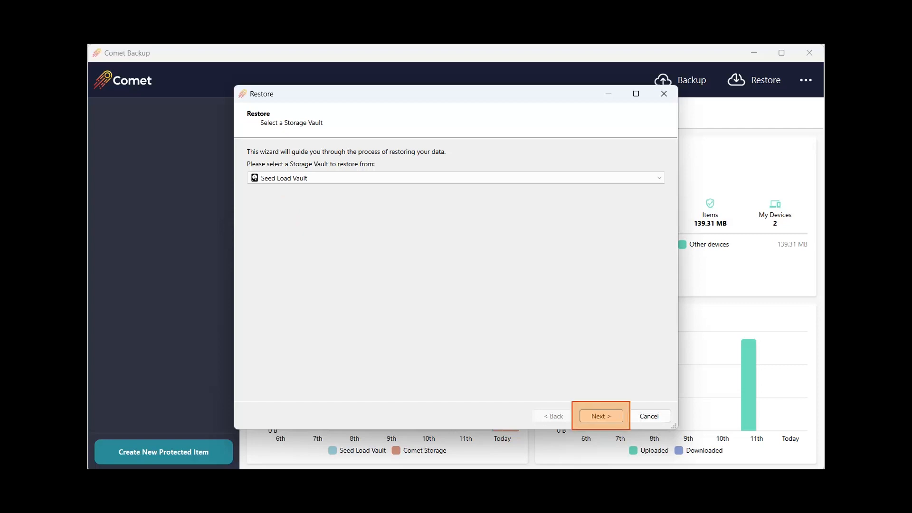
{"action": "left_click", "coordinate": [600, 416]}
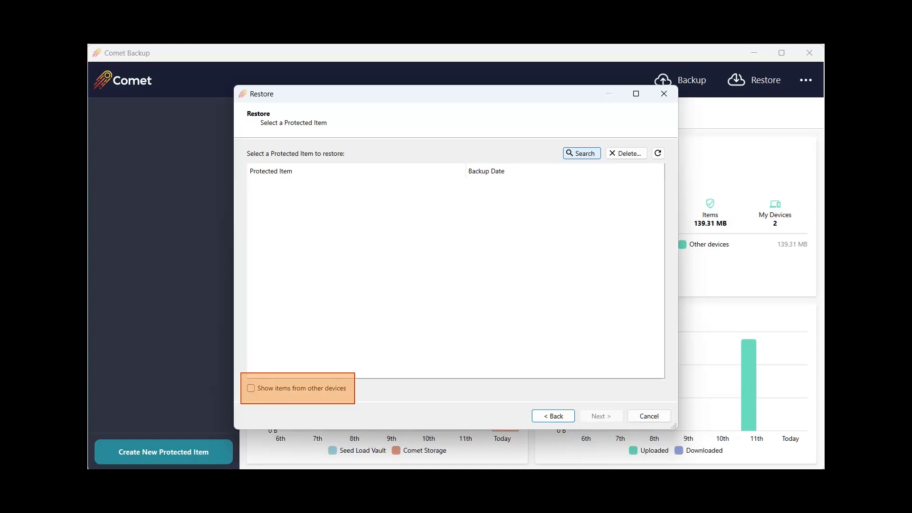
{"action": "left_click", "coordinate": [251, 388]}
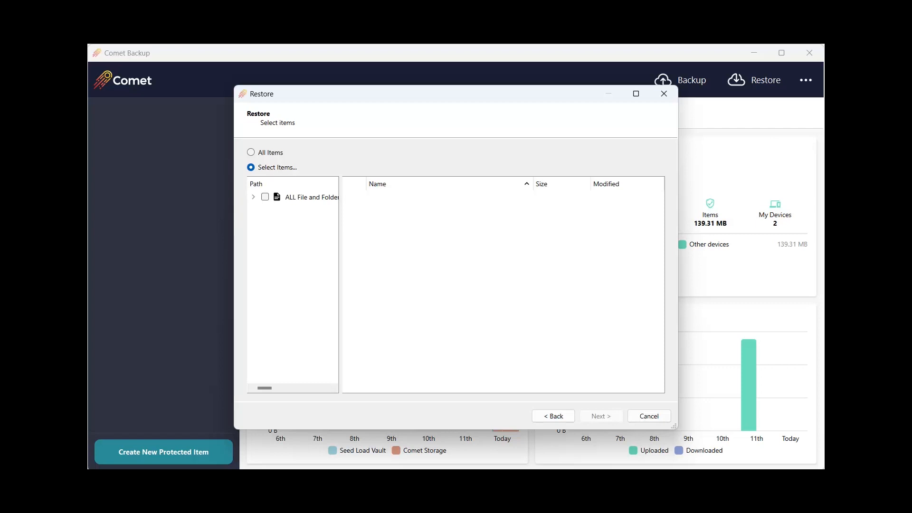
Include ALL File and Folder in the restore, set the output directory to C:\Restore and run the restore.
{"action": "left_click", "coordinate": [265, 196]}
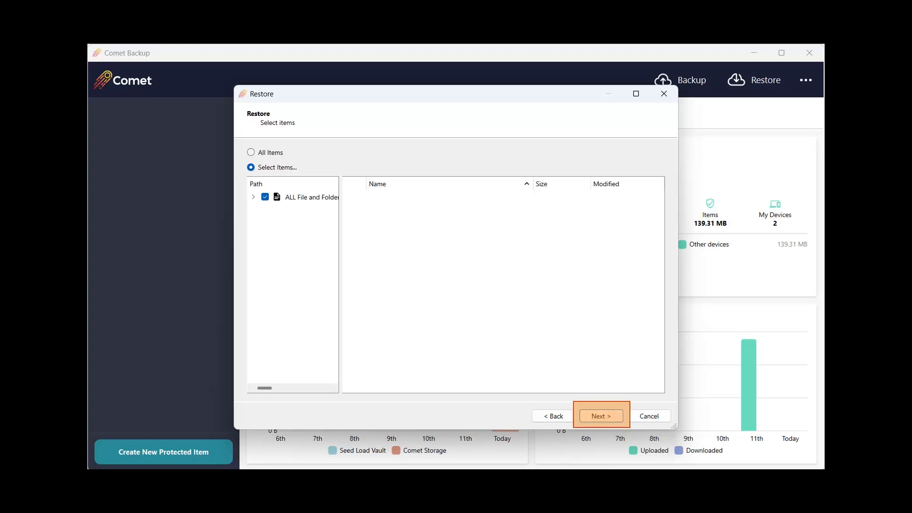
{"action": "left_click", "coordinate": [600, 416]}
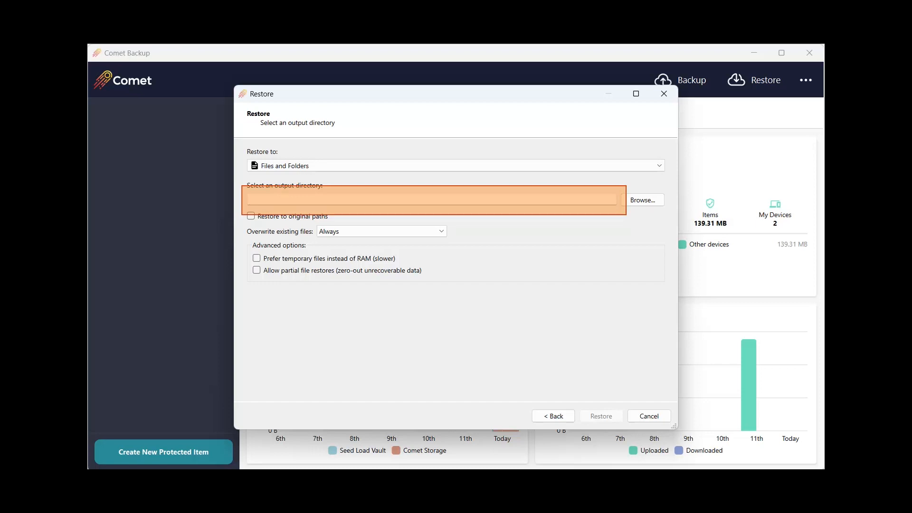
{"action": "type", "text": "C:\\Restore"}
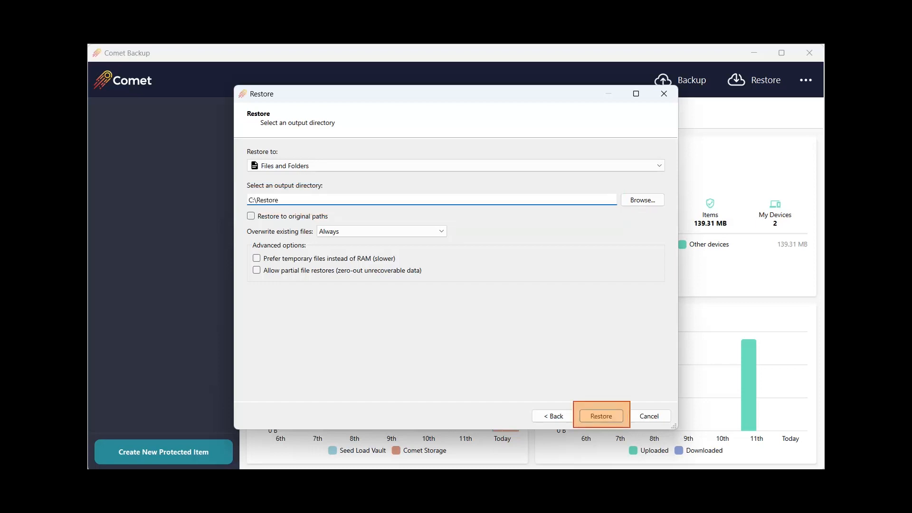
{"action": "key", "text": "Return"}
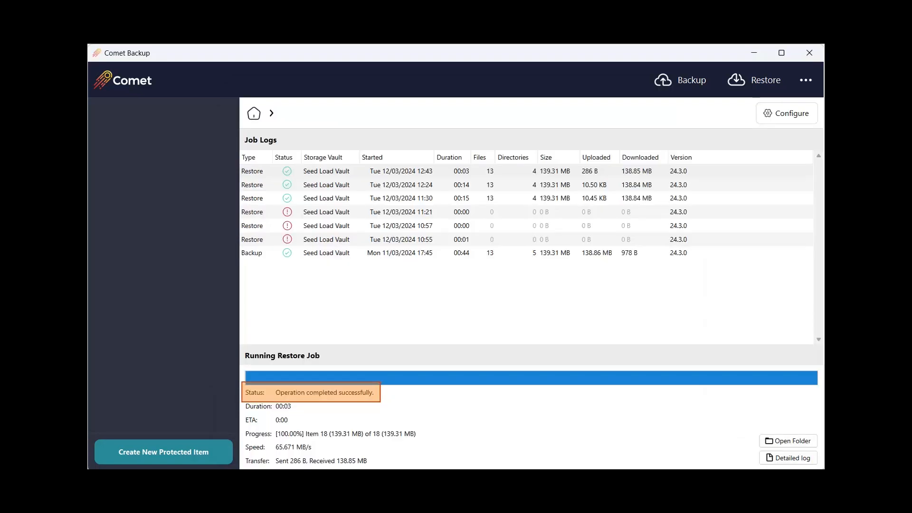